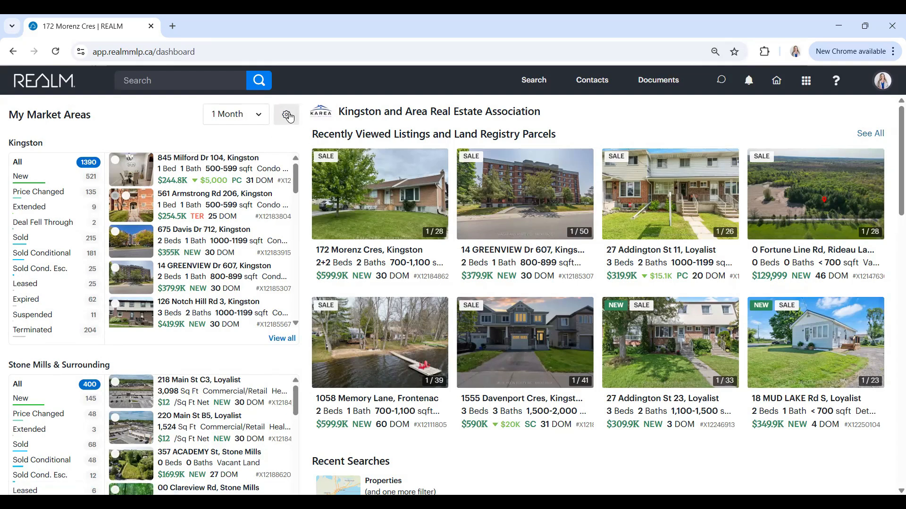
- Open the settings of the empty market area in slot 6 and set its area to Frontenac
click(288, 116)
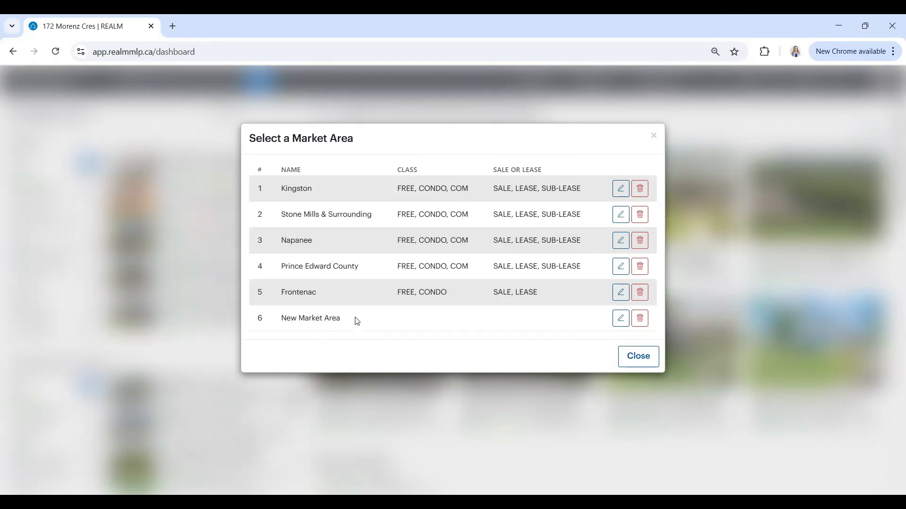
click(621, 321)
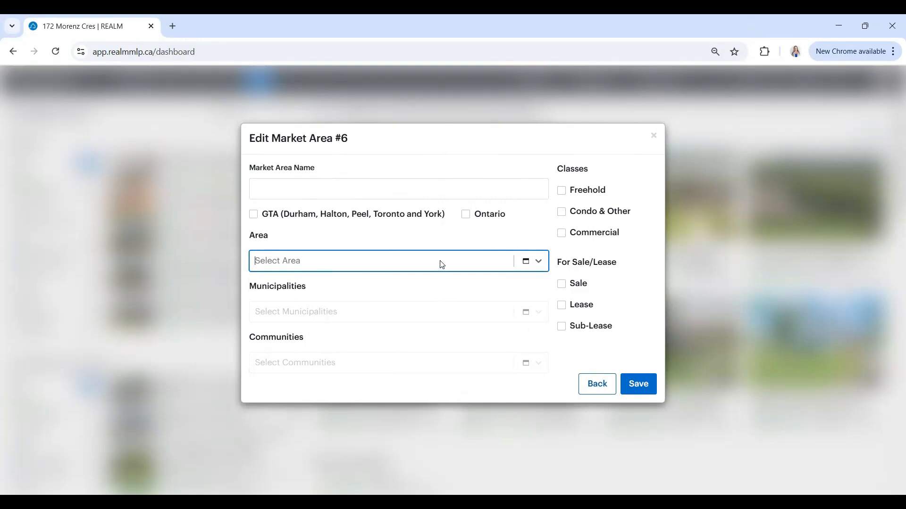
click(525, 262)
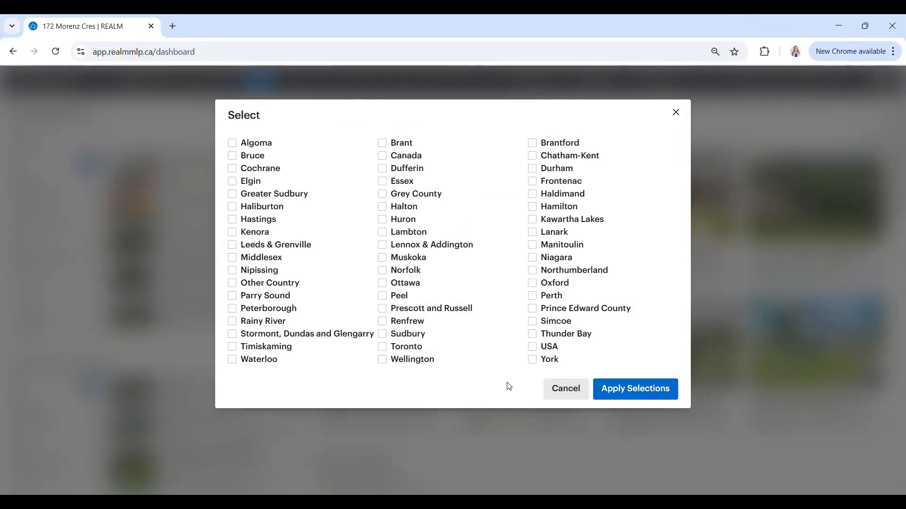
click(532, 181)
click(616, 390)
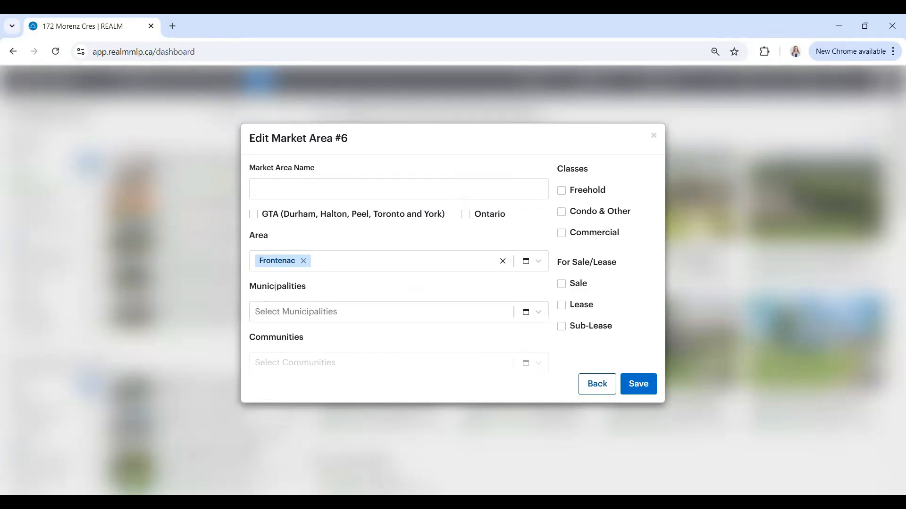
- Add Kingston as the municipality for market area 6
click(424, 319)
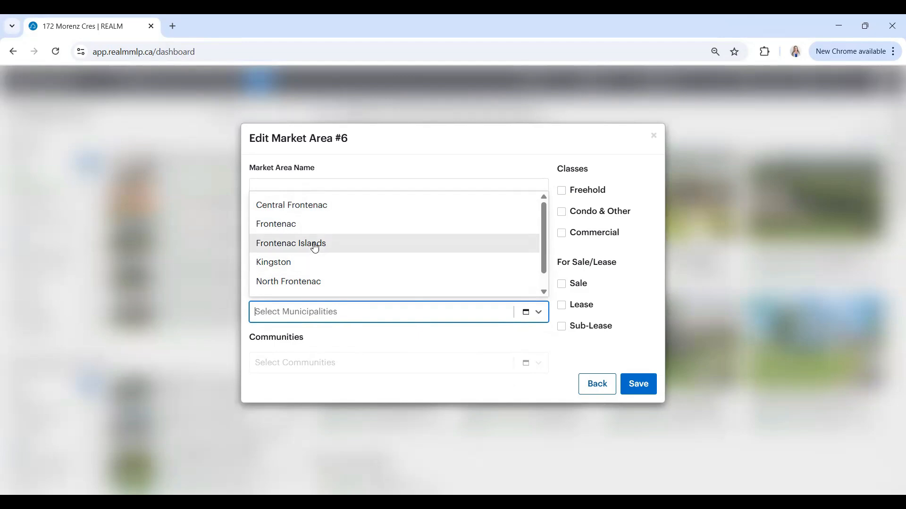
click(399, 160)
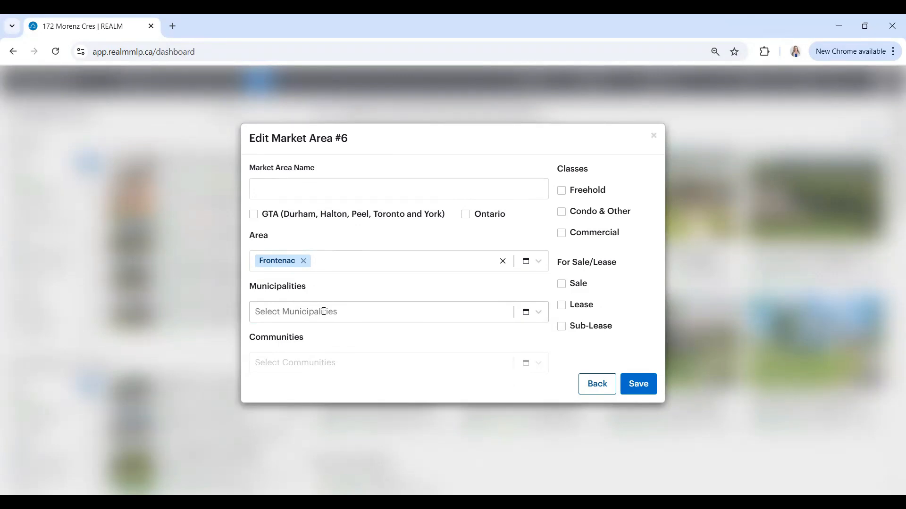
click(324, 311)
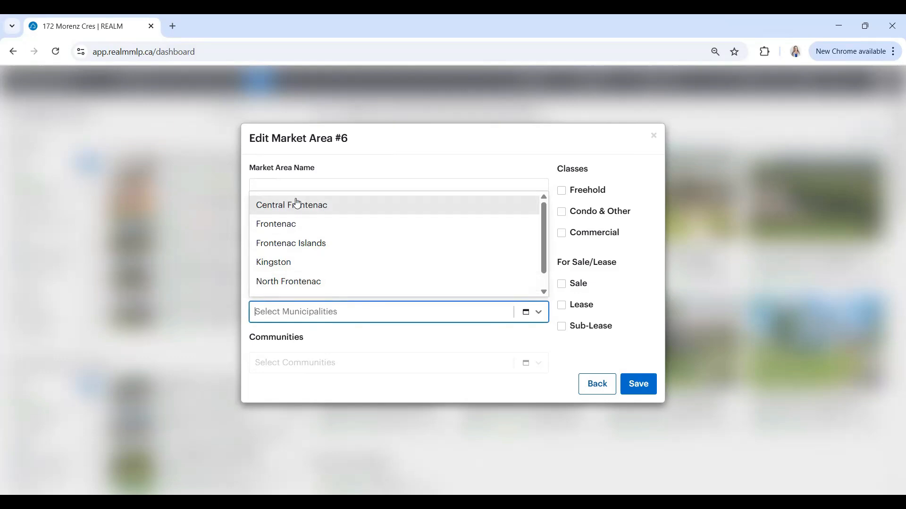
scroll(332, 241, down, 1)
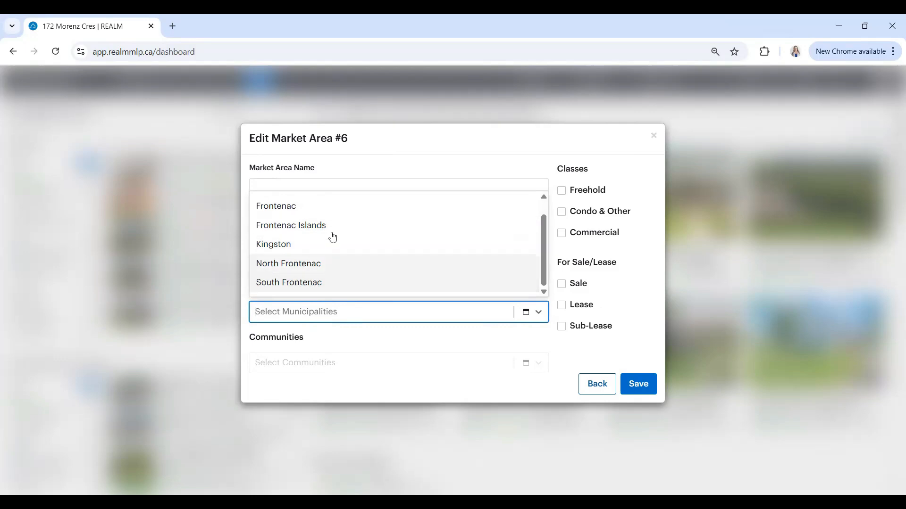
click(278, 247)
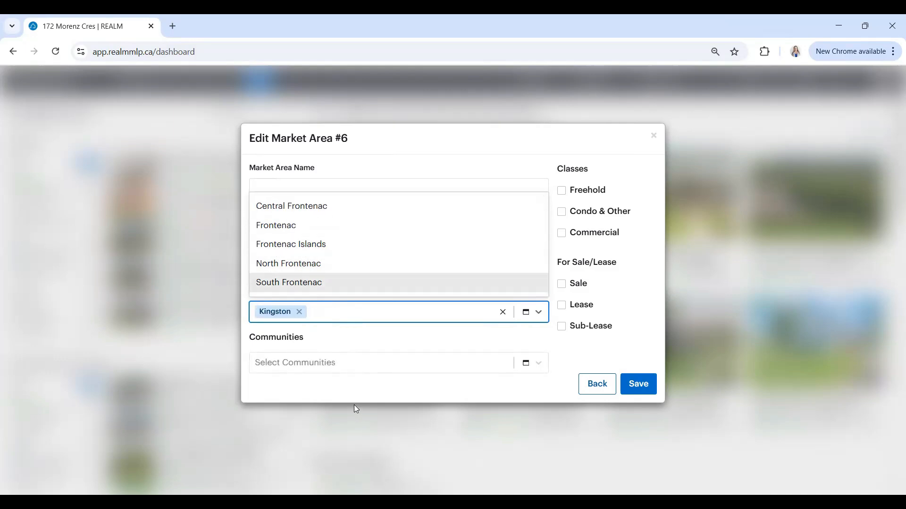
click(347, 348)
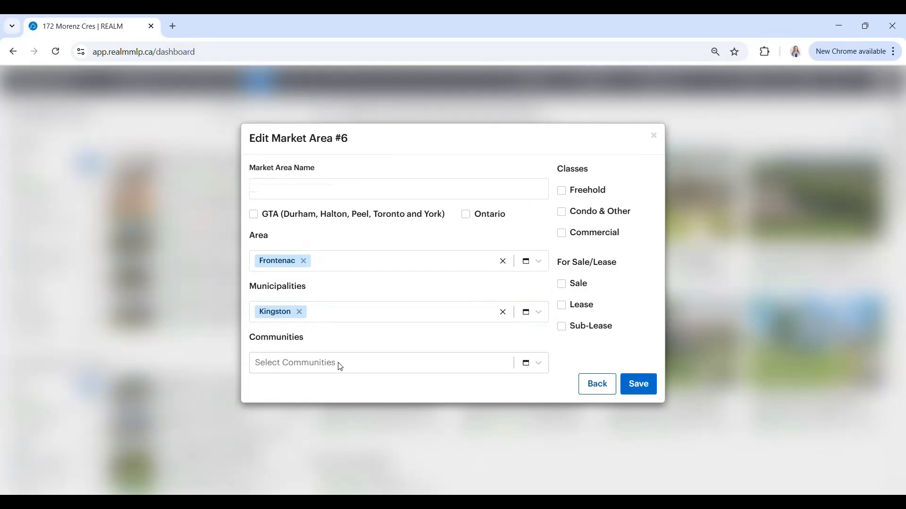
click(529, 363)
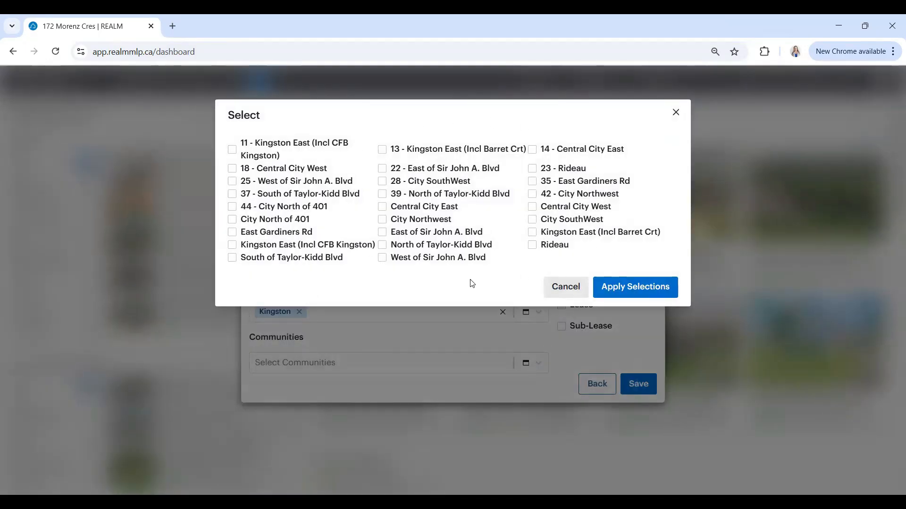
click(532, 220)
click(532, 220)
click(567, 291)
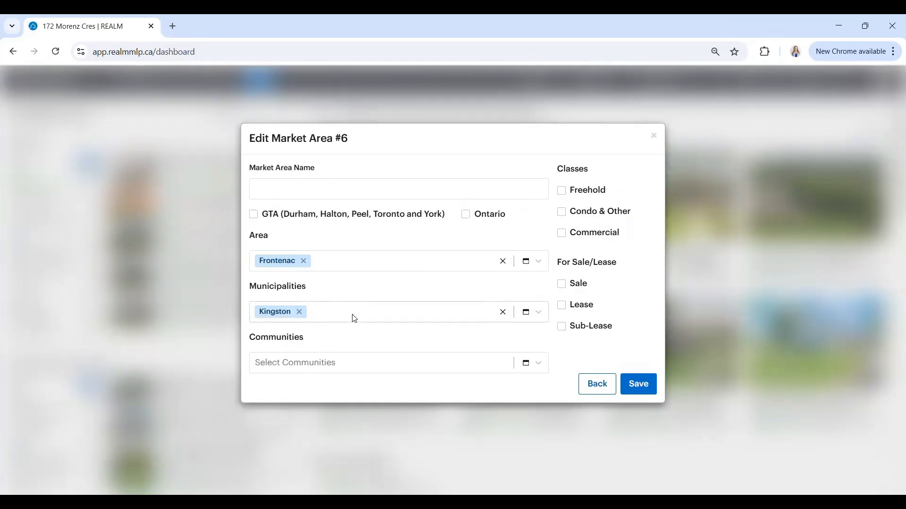
- Search the Kingston communities for "centra" without choosing any
click(373, 366)
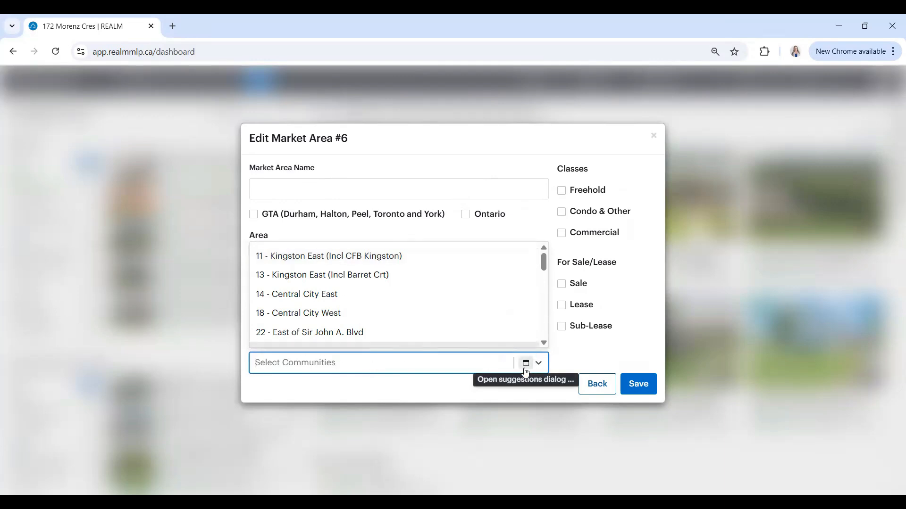
click(369, 366)
click(368, 367)
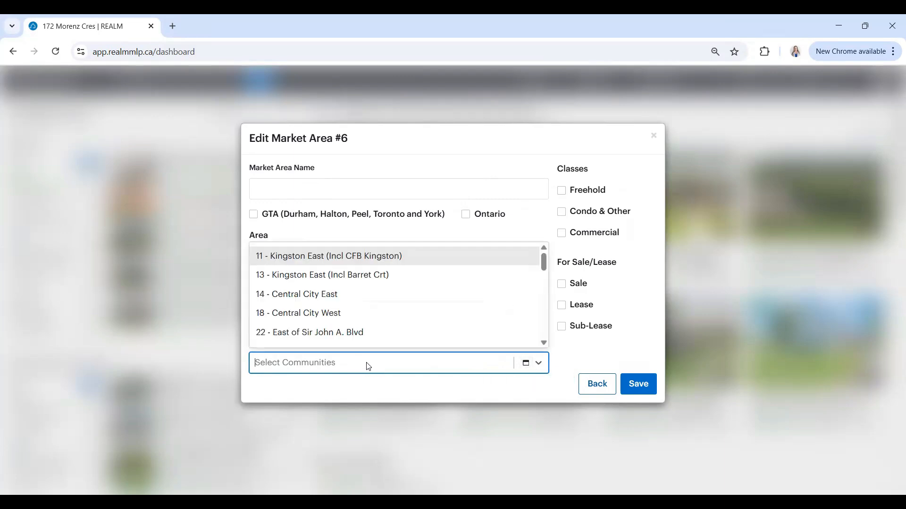
text(c)
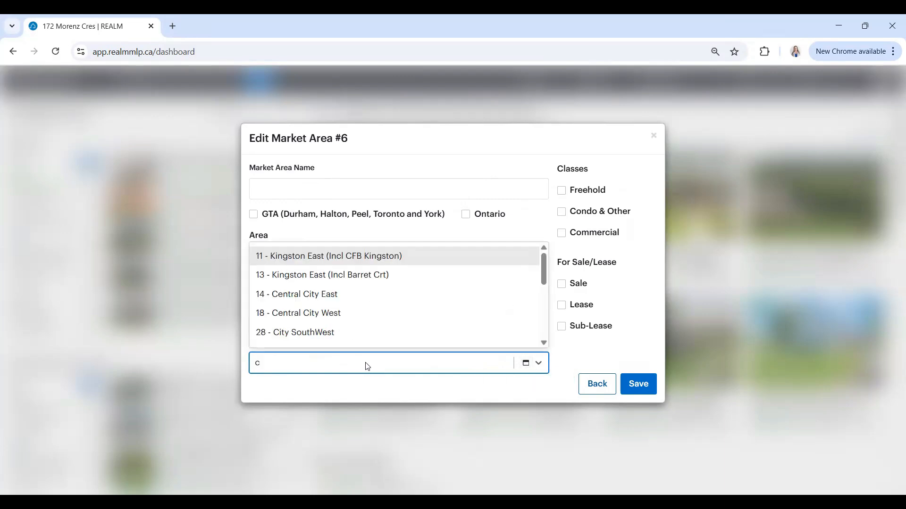
text(entra)
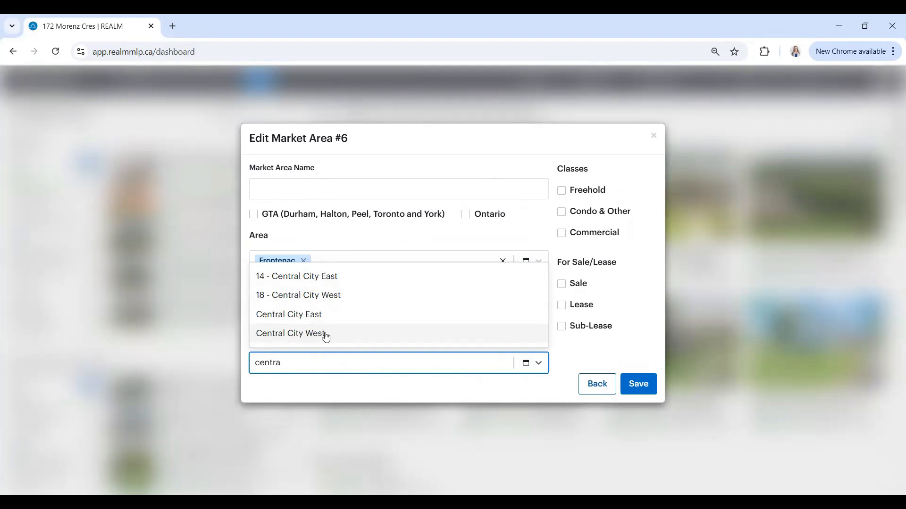
click(306, 388)
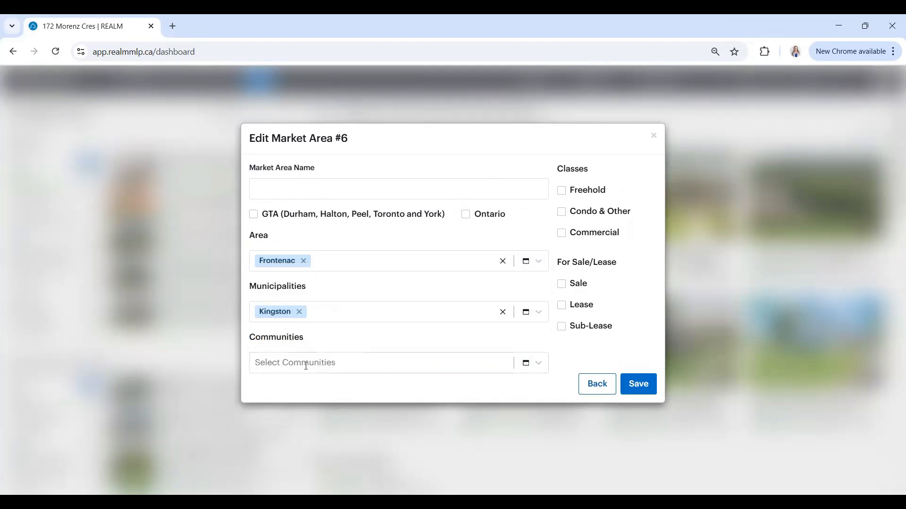
- Try adding the City SouthWest and Kingston East (Incl Barret Crt) communities, then clear the community selection
click(306, 366)
scroll(427, 304, down, 5)
scroll(427, 303, down, 3)
click(325, 291)
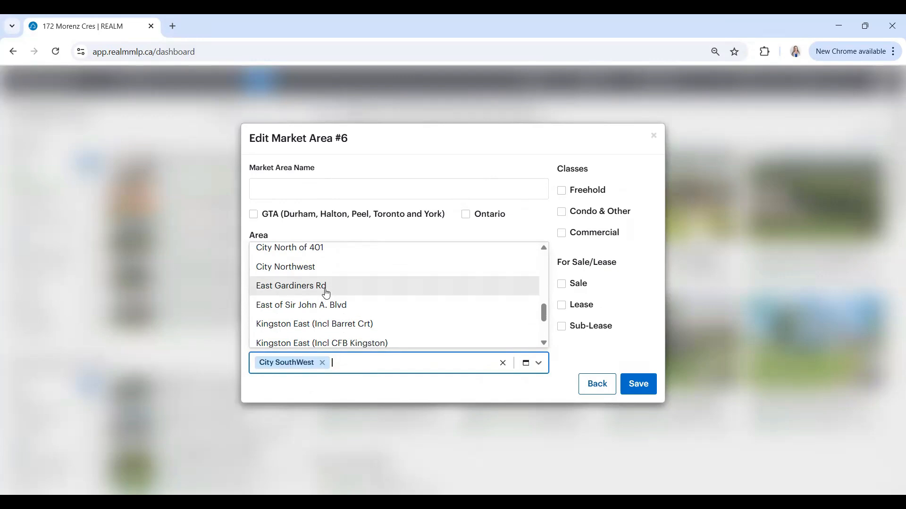
click(264, 330)
click(282, 398)
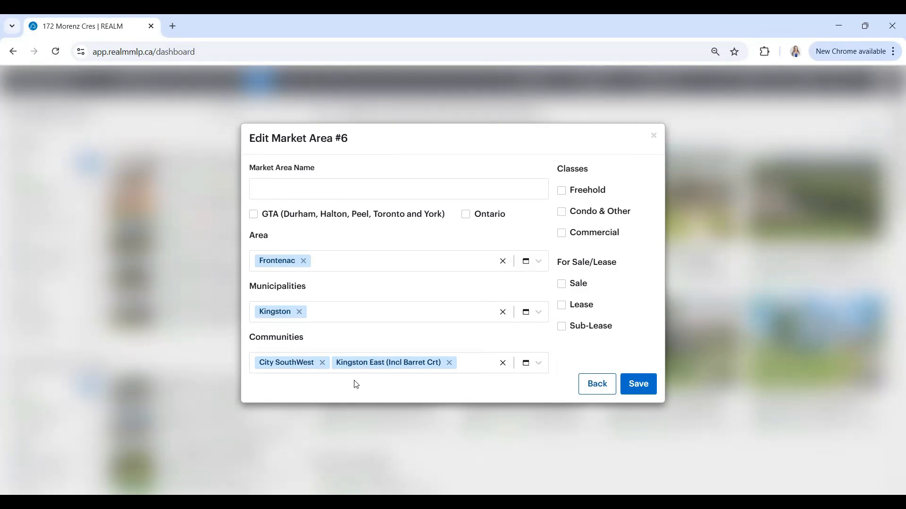
click(504, 364)
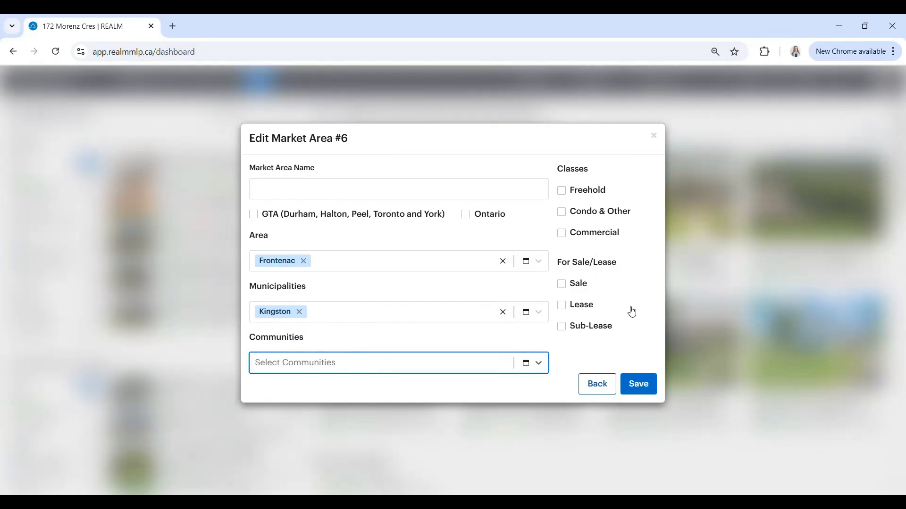
click(562, 192)
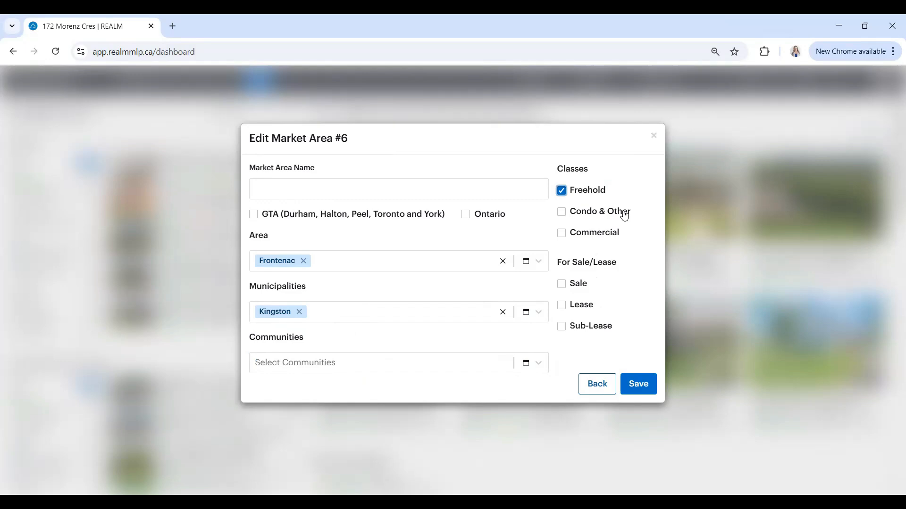
click(562, 193)
click(561, 234)
click(562, 234)
click(566, 290)
click(565, 289)
- Include Lease and Sub-Lease listings in market area 6 and save it under the name Test
click(564, 309)
click(564, 331)
click(636, 386)
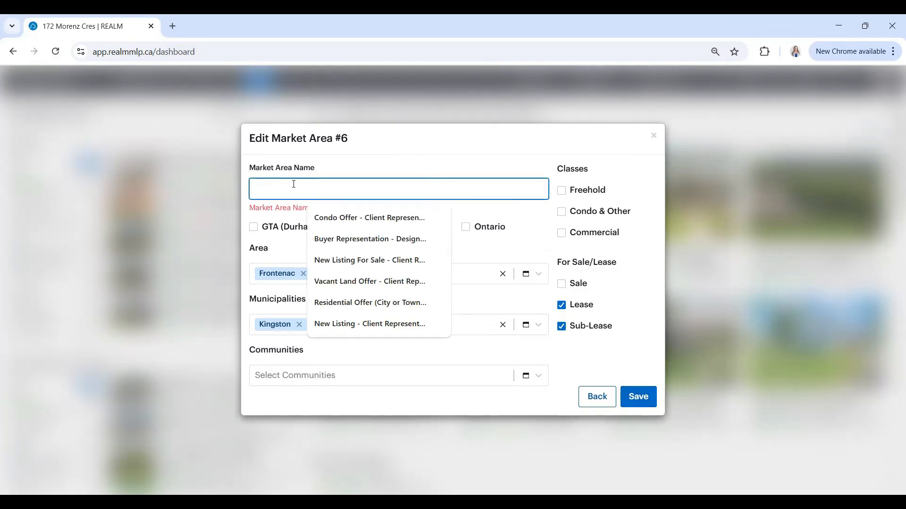
text(Test)
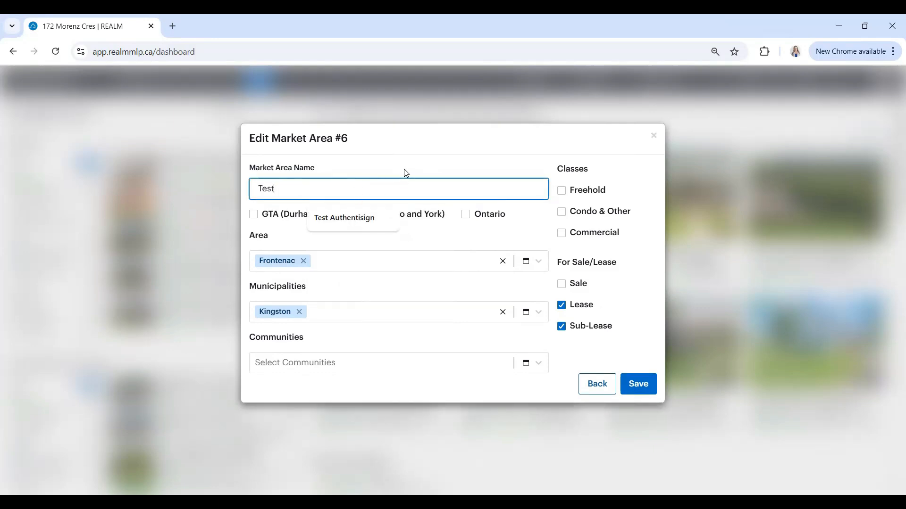
click(635, 384)
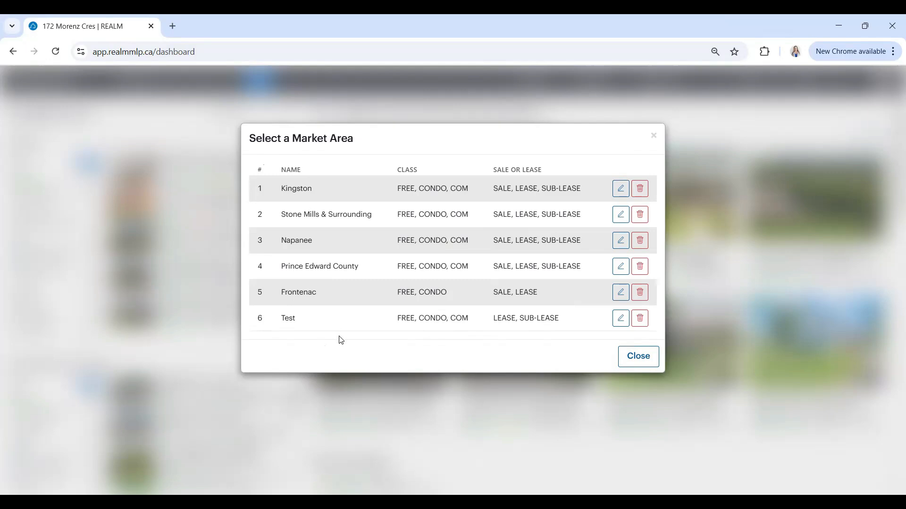
- Delete the Test market area from the market area list
click(640, 319)
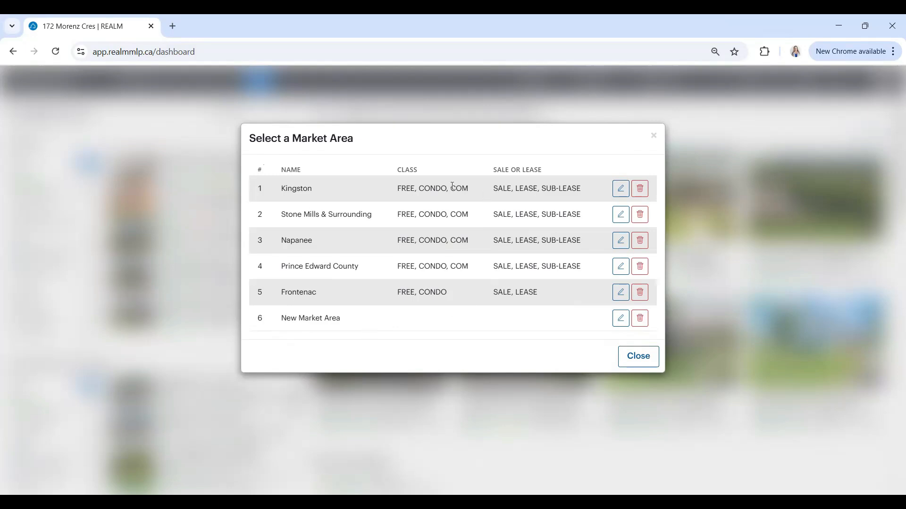
- Examine the location, class and sale/lease settings of the Kingston and Frontenac market areas without changing them
click(621, 189)
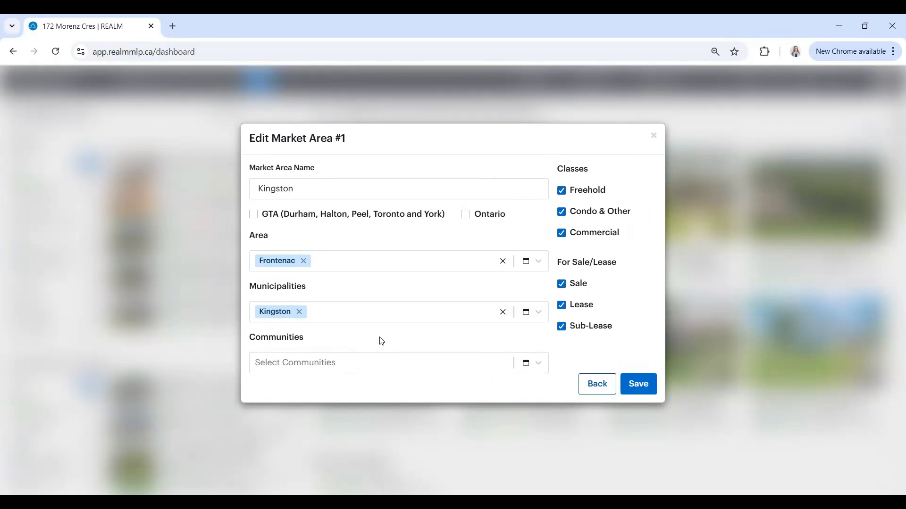
click(596, 385)
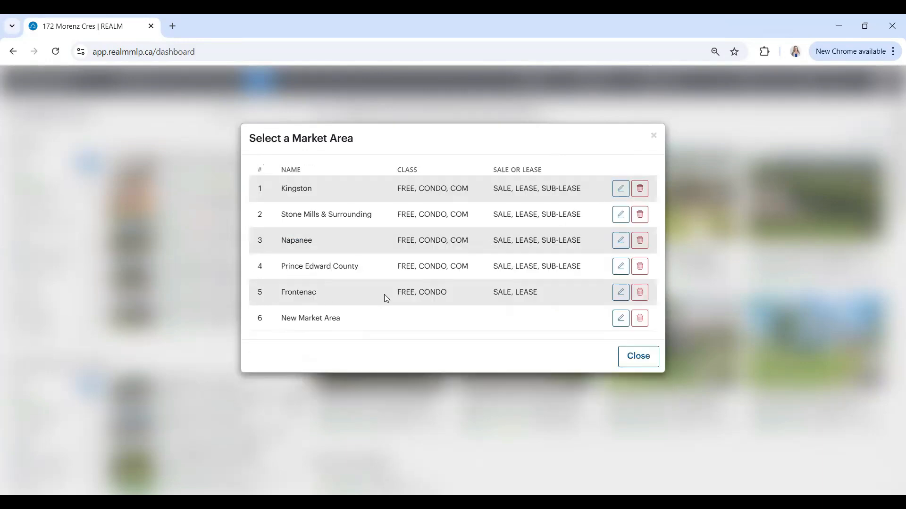
click(620, 293)
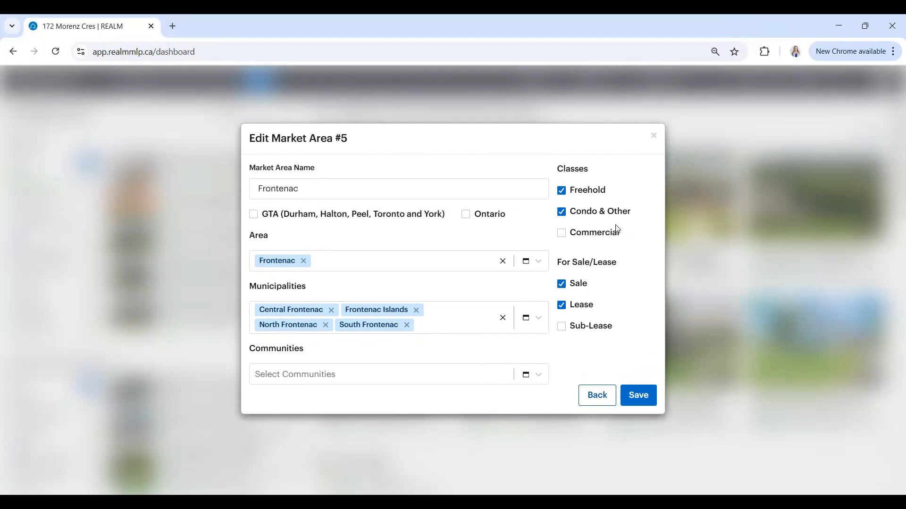
click(580, 400)
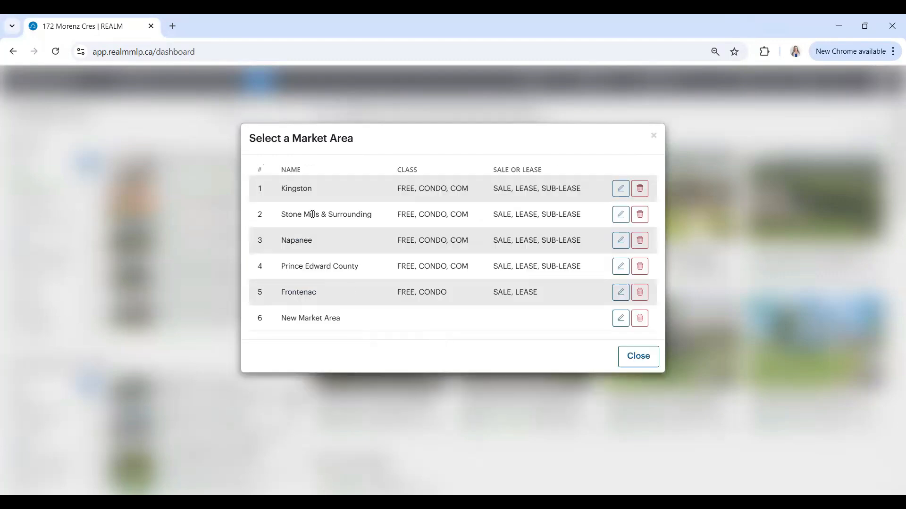
- Examine the name, area and municipalities of the Stone Mills & Surrounding market area, leaving its settings as they are
click(621, 216)
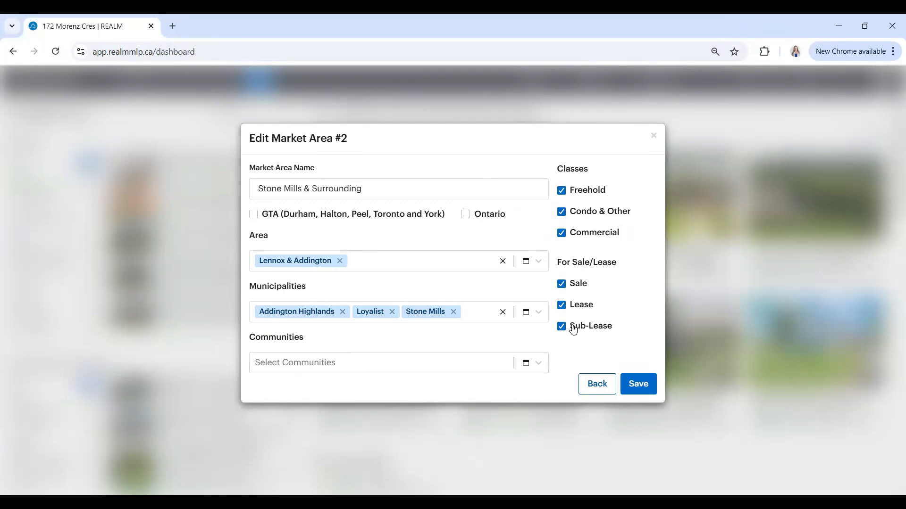
click(598, 390)
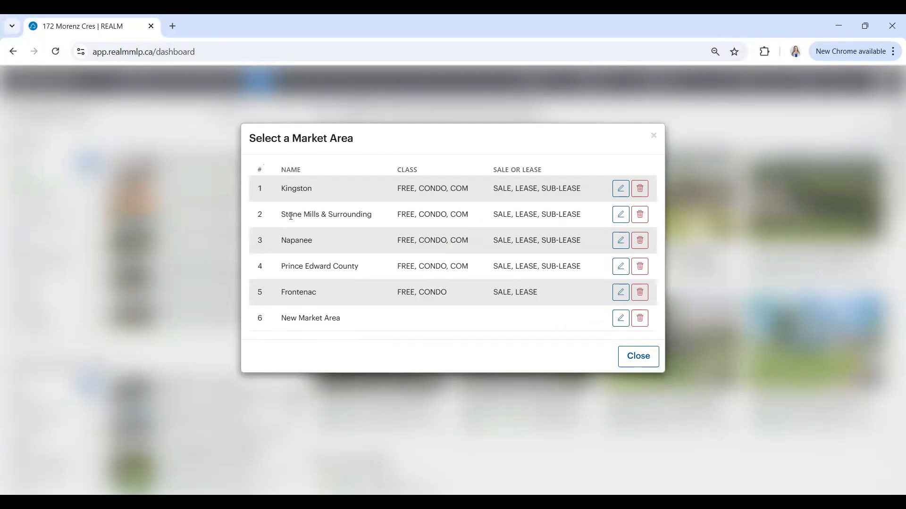
click(620, 215)
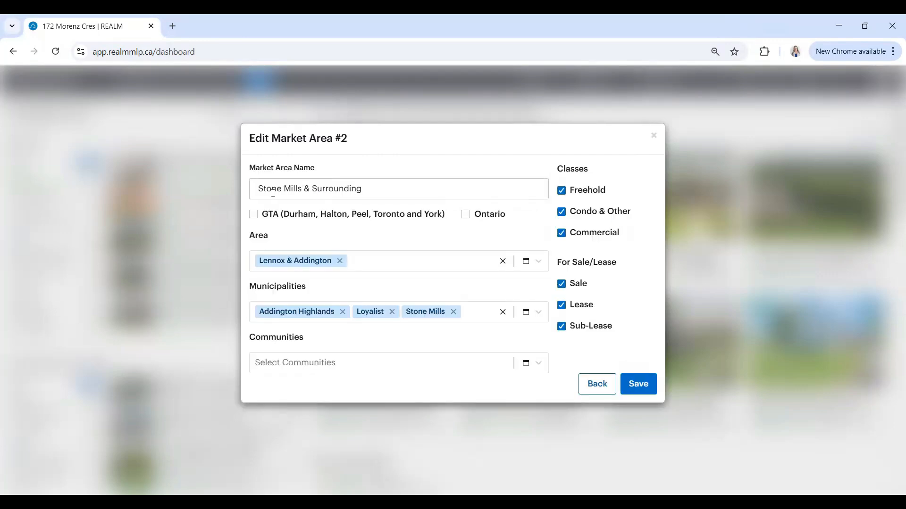
drag(330, 192, 375, 193)
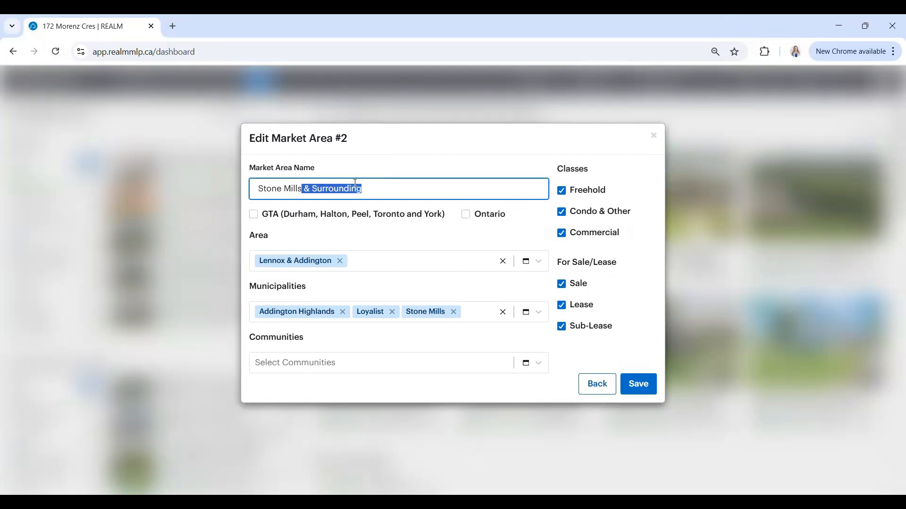
click(456, 236)
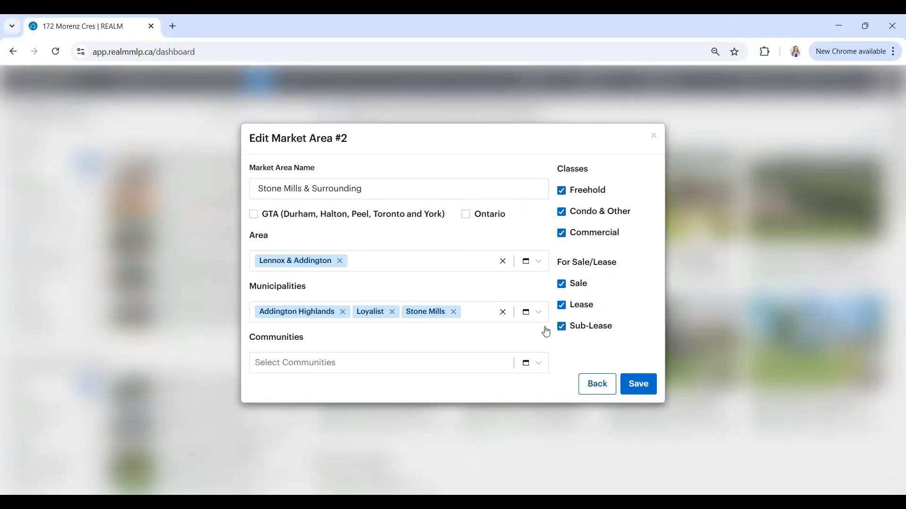
click(595, 382)
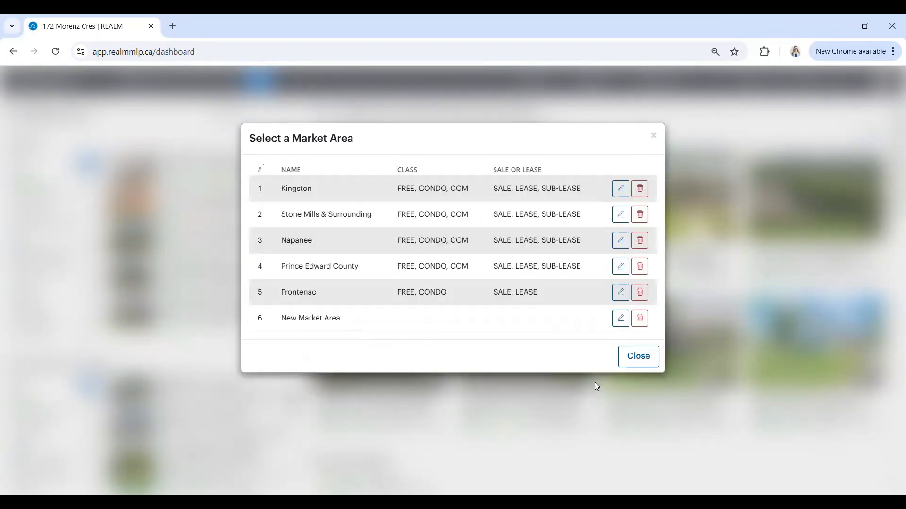
- Close the market area list and set the My Market Areas time period to 1 Days
click(645, 359)
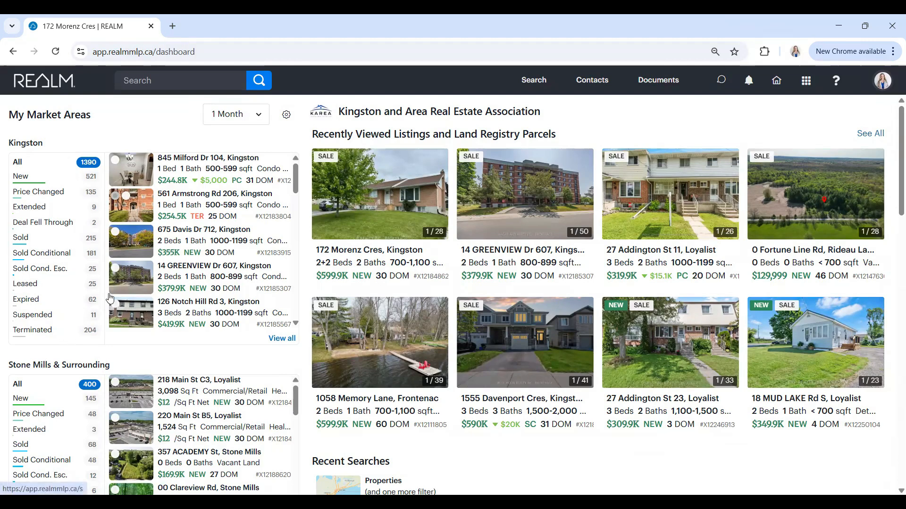
click(260, 115)
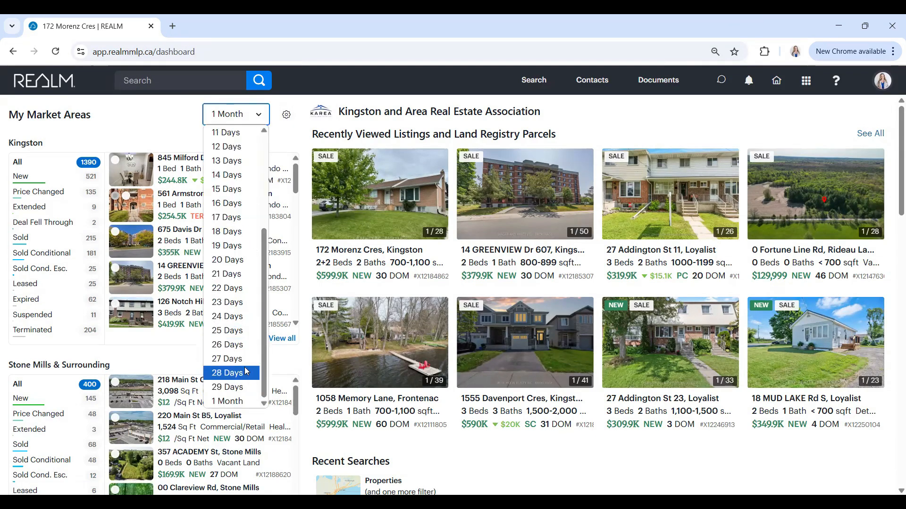
scroll(244, 367, up, 4)
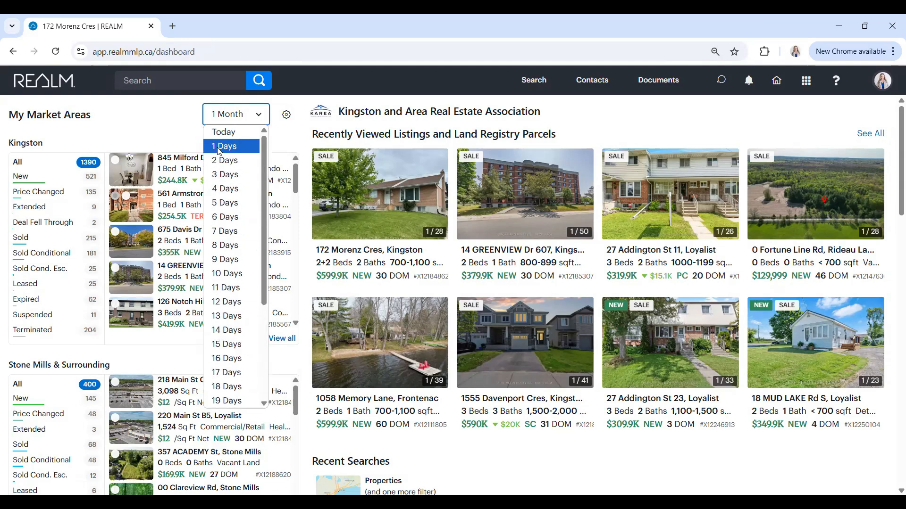
click(220, 147)
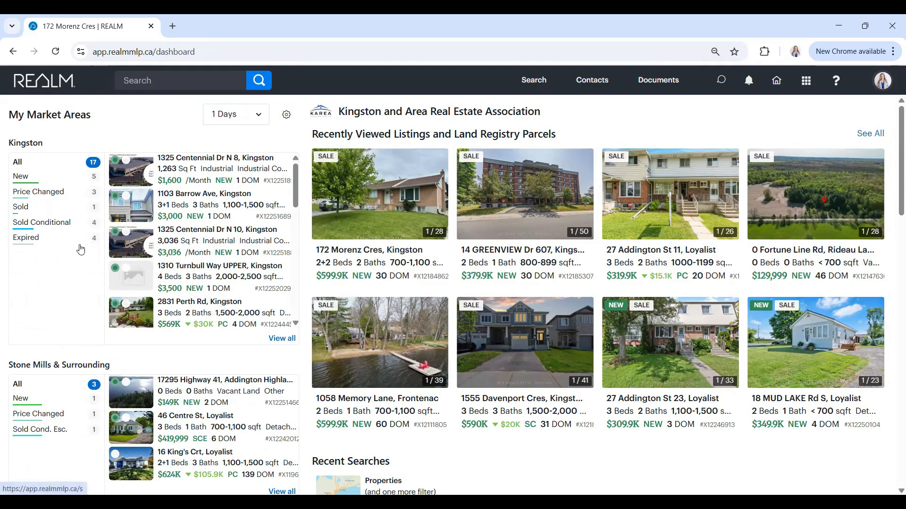
- Set the My Market Areas time period back to 1 Month
click(259, 114)
scroll(246, 259, down, 3)
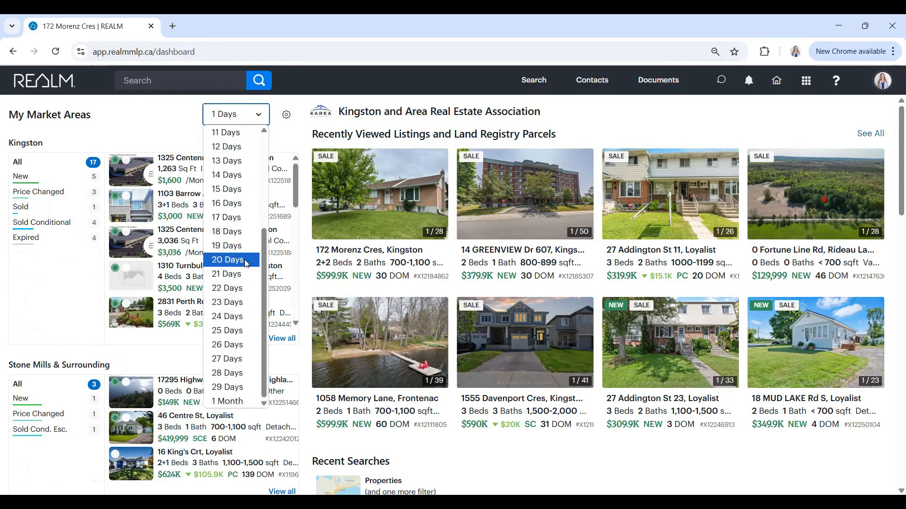
click(227, 402)
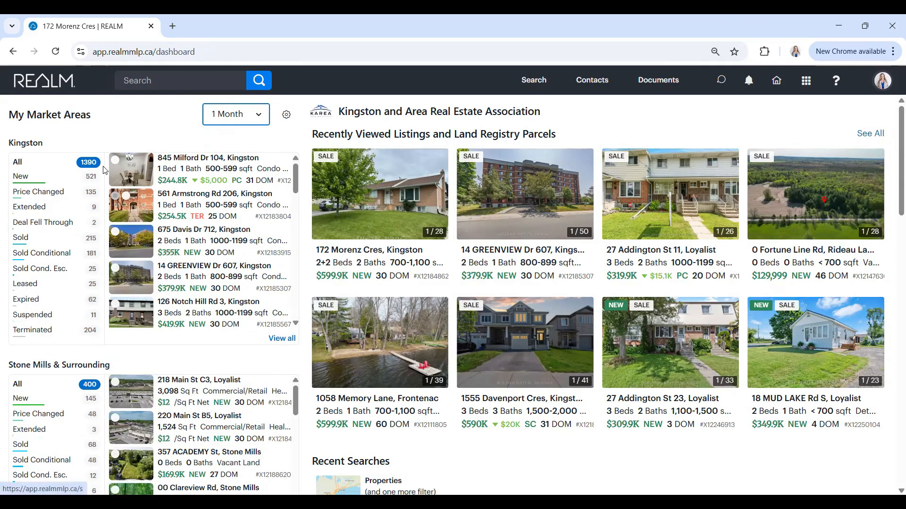
- Filter the Kingston market area to New listings and look through the resulting properties
click(72, 150)
click(92, 181)
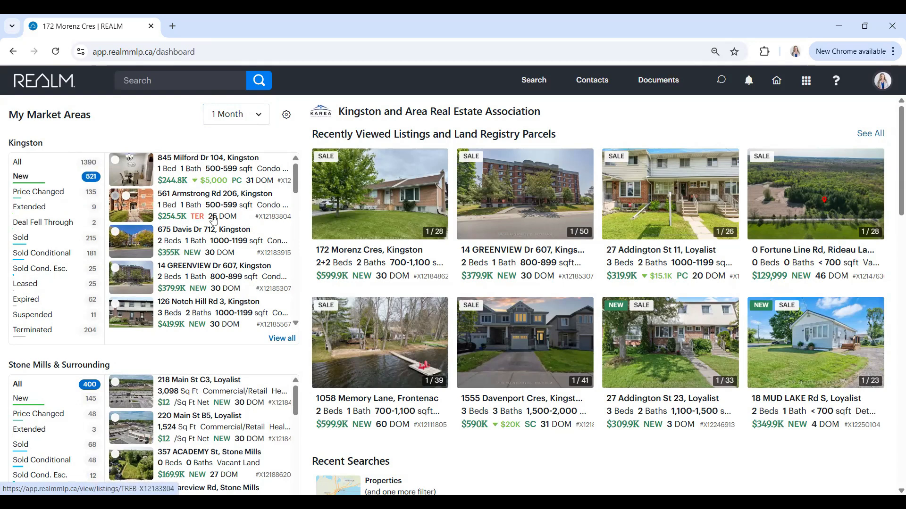
scroll(213, 217, down, 3)
scroll(213, 217, up, 10)
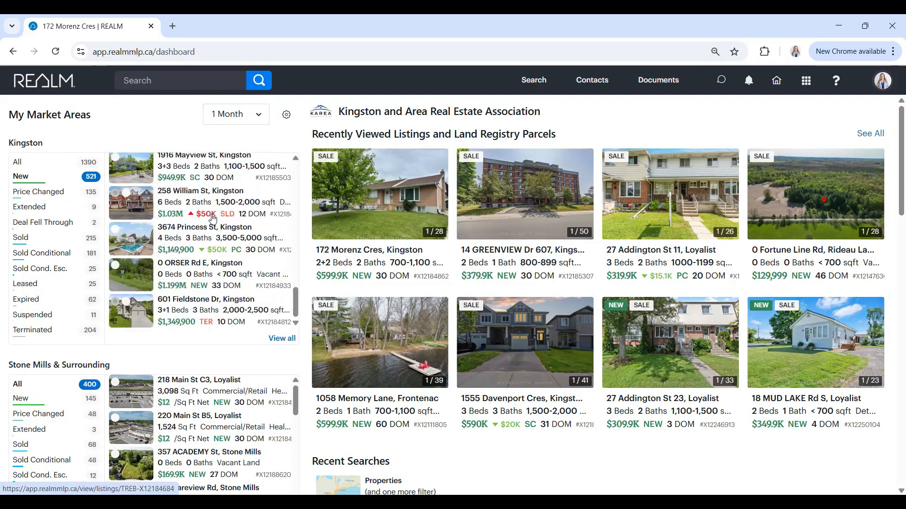
scroll(215, 222, up, 2)
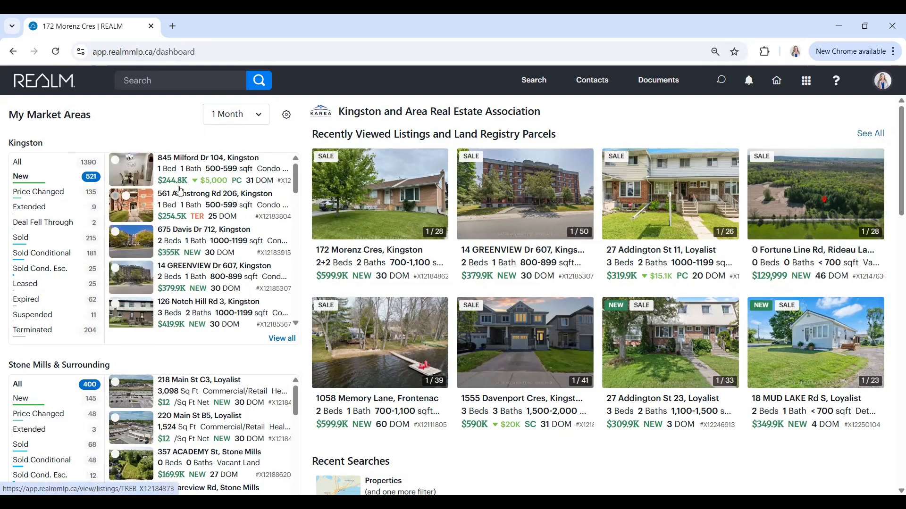
- Filter the Kingston market area to Price Changed listings
click(82, 193)
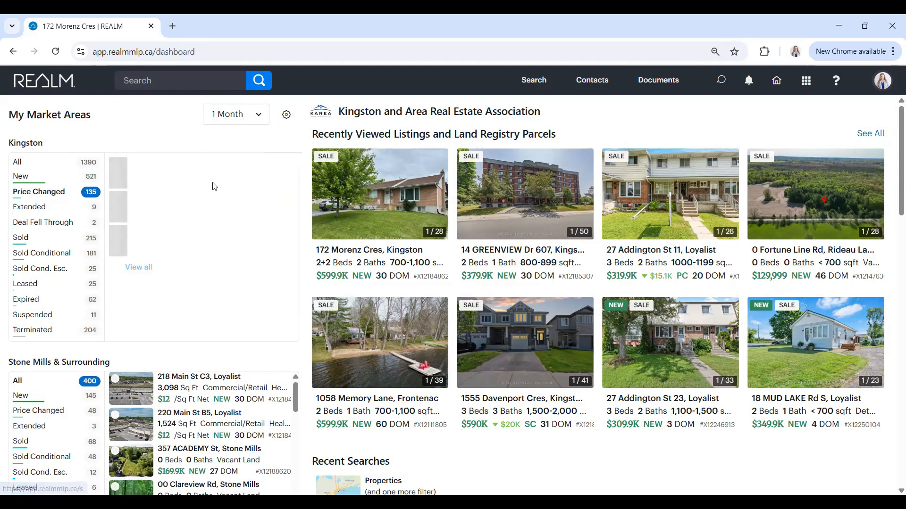